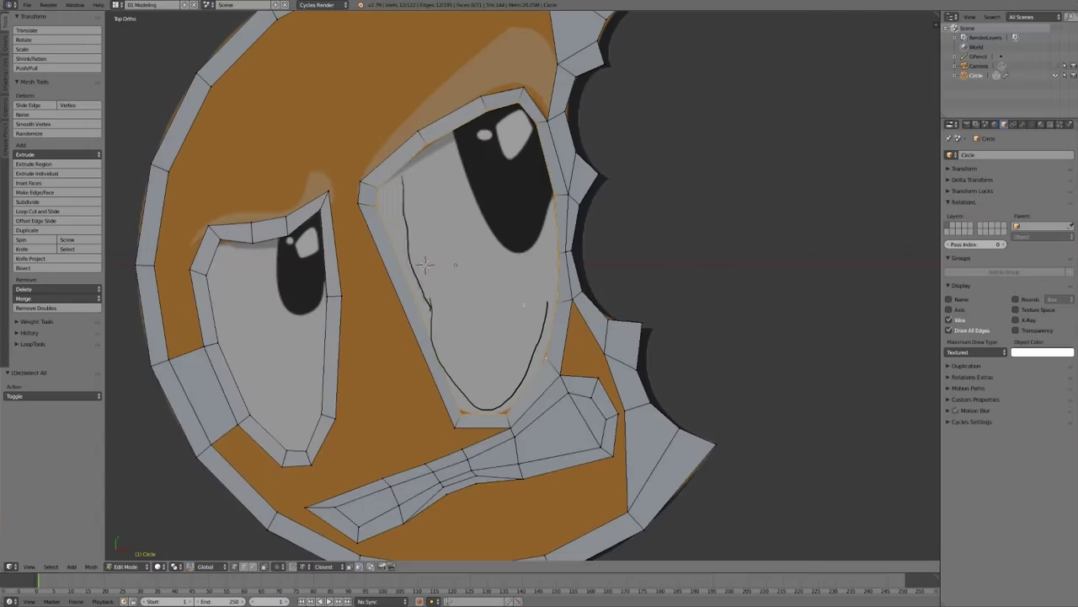
Reshape the right eye's inner rim vertices and preview the face without wireframe
{"action": "key", "text": "g"}
{"action": "left_click", "coordinate": [464, 374]}
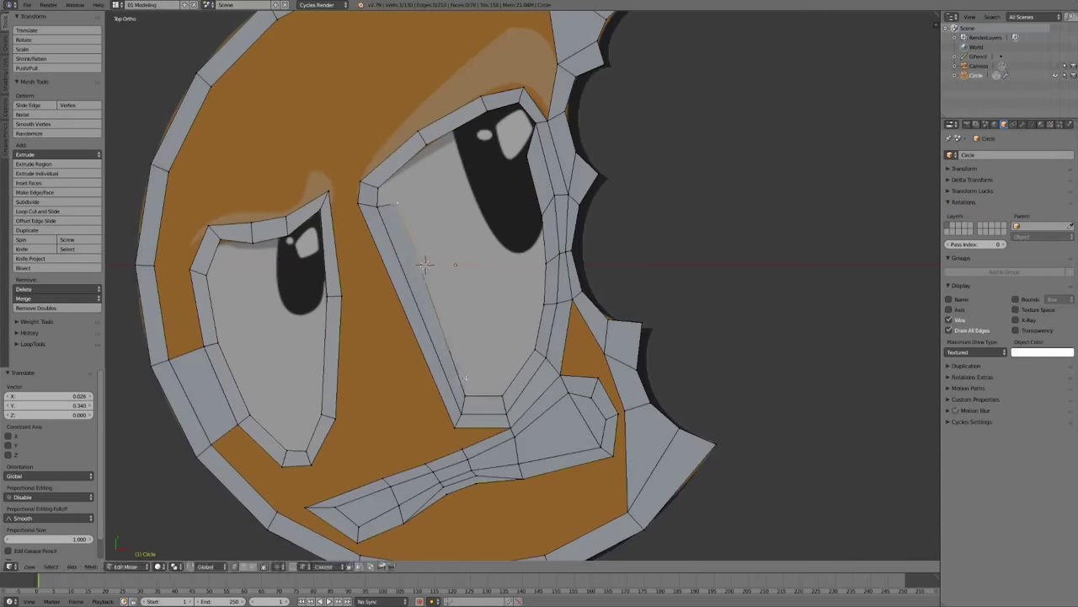
{"action": "key", "text": "a"}
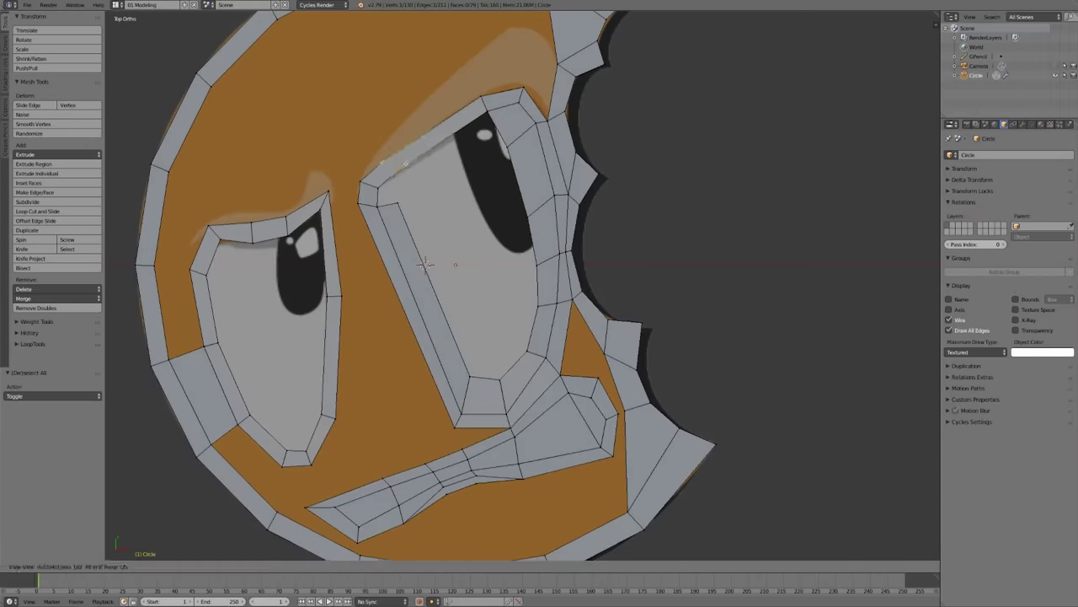
{"action": "key", "text": "Tab"}
{"action": "key", "text": "Tab"}
Slide the upper eye-rim vertex along its edge and extrude a new inner ring in the left eye
{"action": "key", "text": "g"}
{"action": "left_click", "coordinate": [400, 196]}
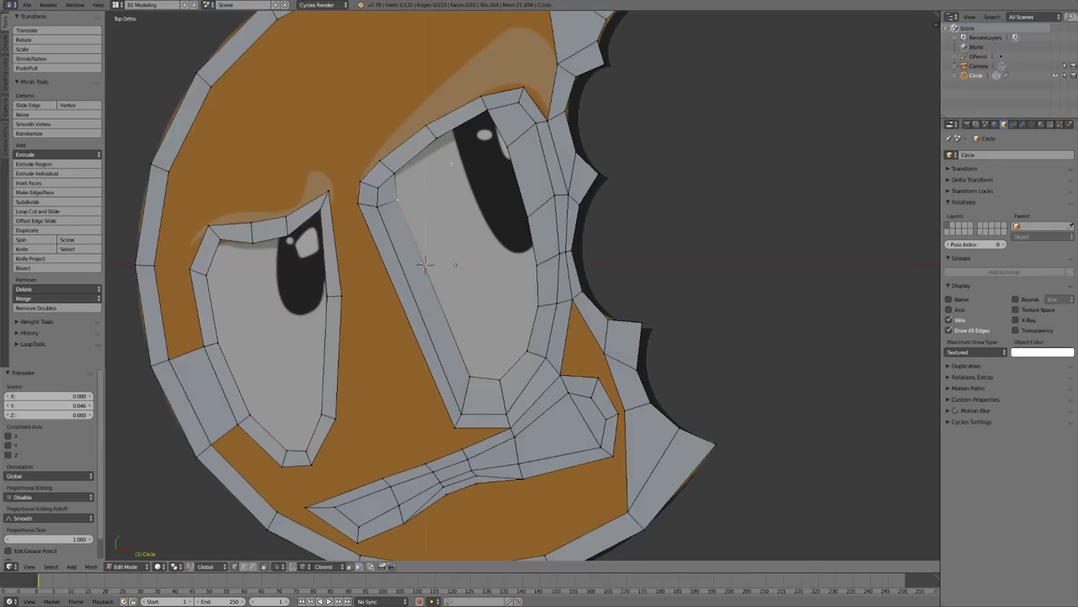
{"action": "key", "text": "g"}
{"action": "key", "text": "g"}
{"action": "key", "text": "e"}
{"action": "left_click", "coordinate": [323, 401]}
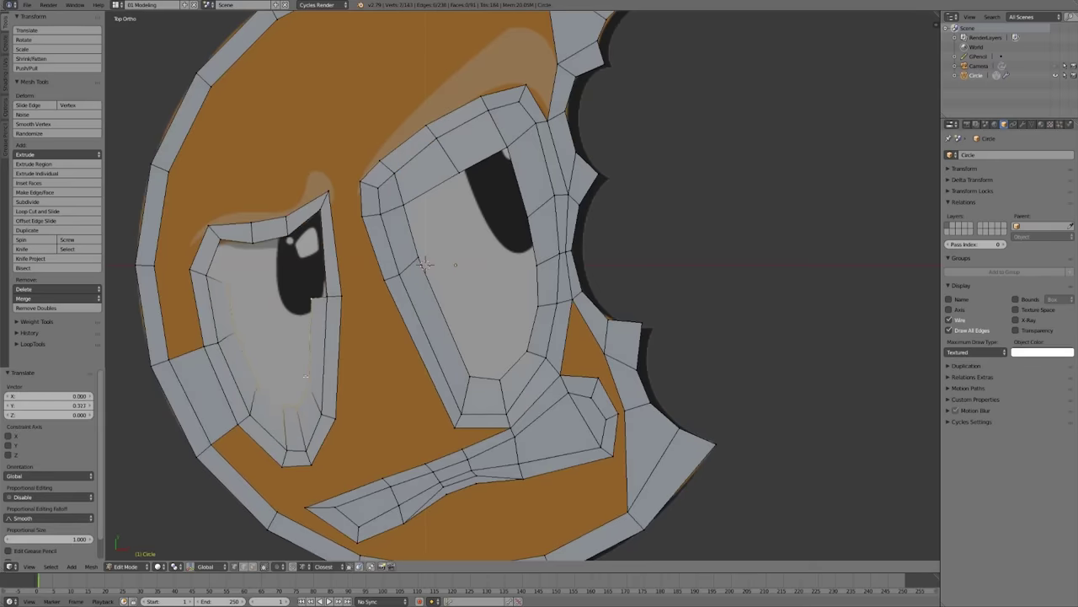
Add a centred loop cut around the left eye and preview the face with smooth shading
{"action": "key", "text": "ctrl+r"}
{"action": "left_click", "coordinate": [345, 358]}
{"action": "right_click", "coordinate": [345, 358]}
{"action": "key", "text": "a"}
{"action": "key", "text": "a"}
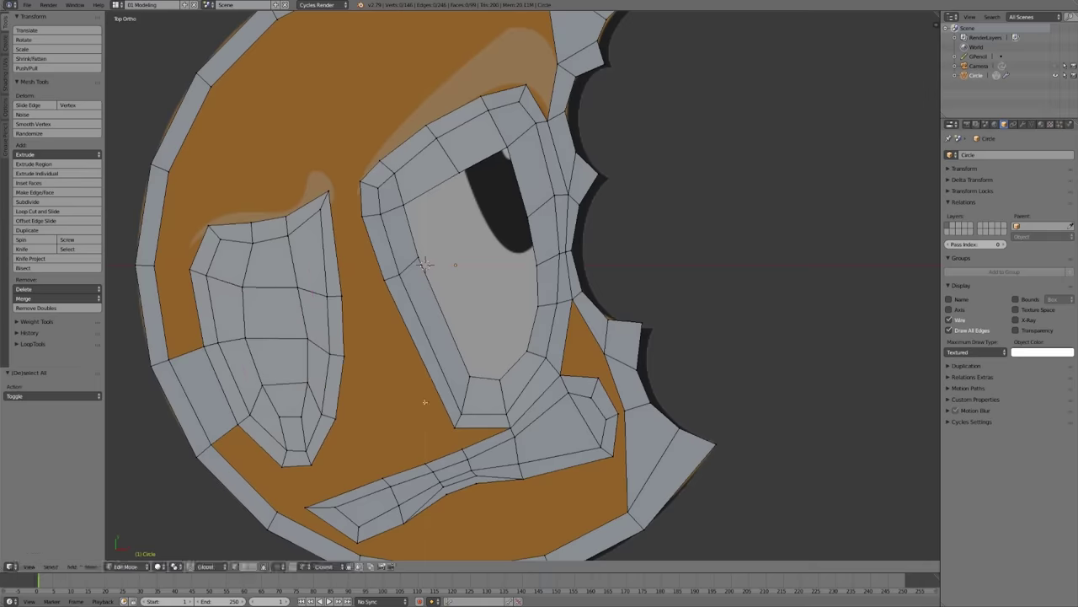
{"action": "key", "text": "Tab"}
{"action": "key", "text": "Tab"}
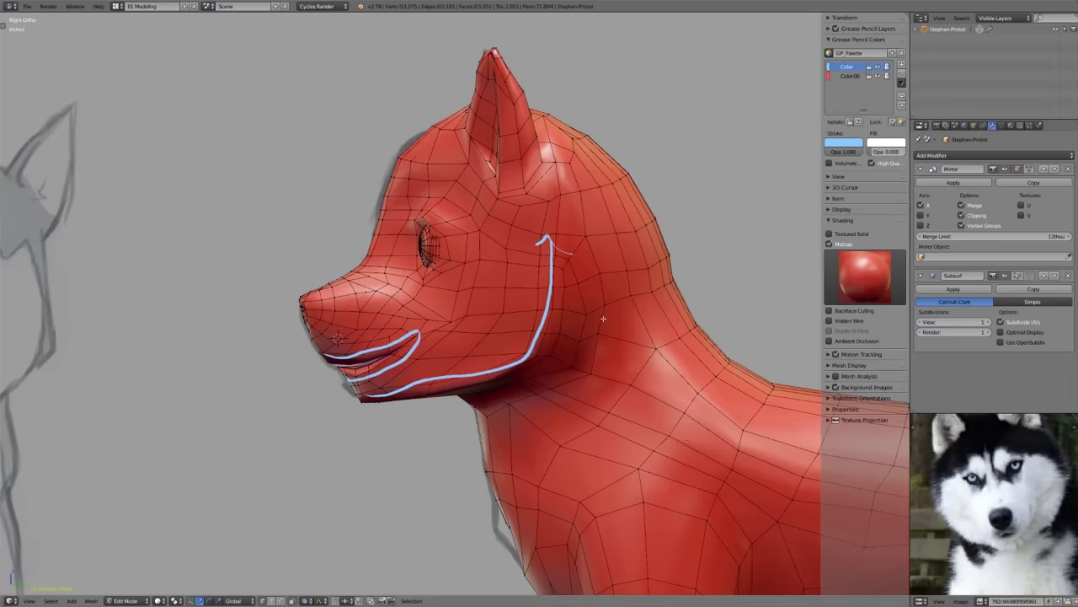
Switch the husky to wireframe, zoom out and orbit to a front three-quarter perspective
{"action": "key", "text": "z"}
{"action": "key", "text": "z"}
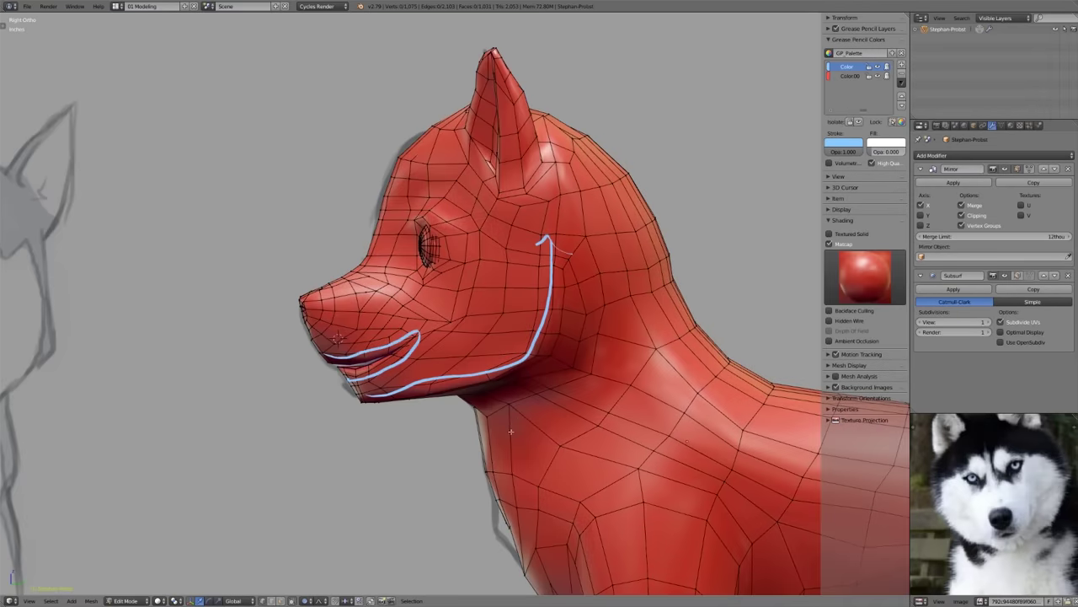
{"action": "scroll", "coordinate": [511, 394], "scroll_direction": "down", "scroll_amount": 4}
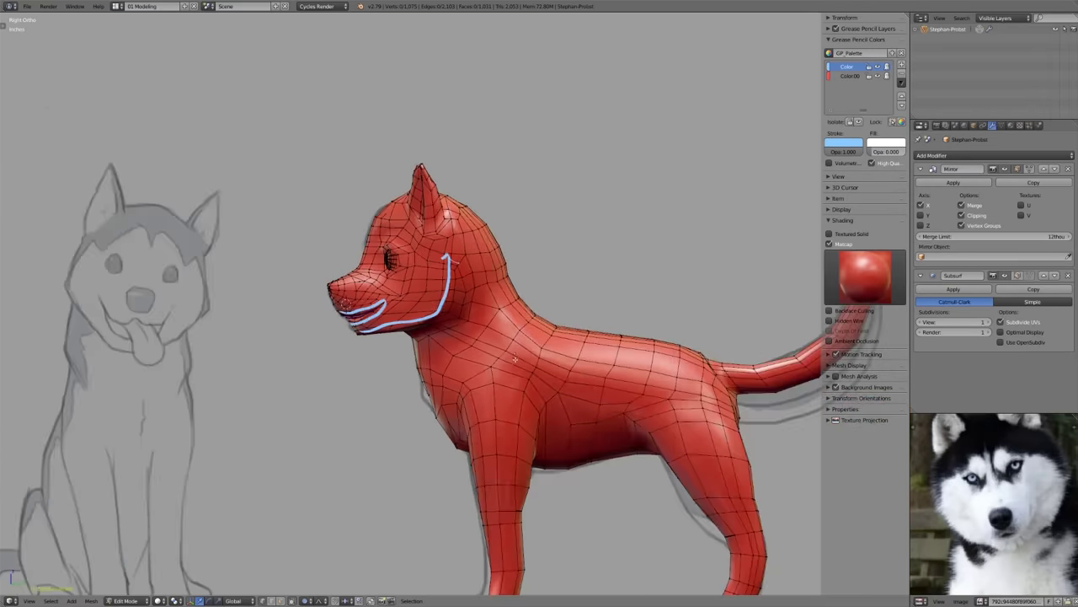
{"action": "middle_click_drag", "start_coordinate": [515, 371], "coordinate": [589, 357]}
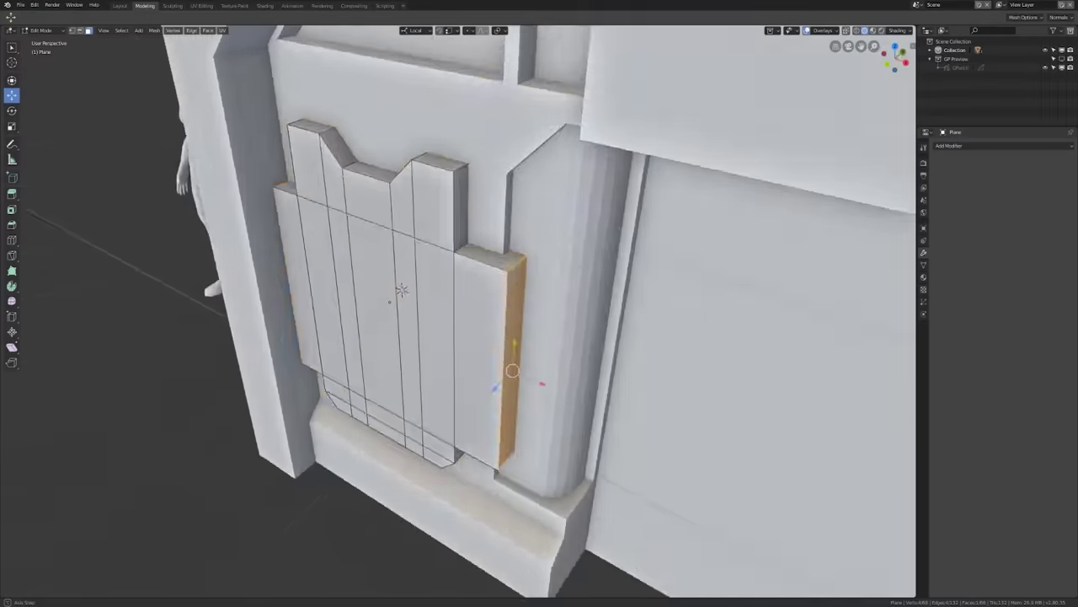
Extrude the strut's panel face and push it back inward along its normal to form a recess
{"action": "middle_click_drag", "start_coordinate": [522, 379], "coordinate": [547, 323]}
{"action": "key", "text": "e"}
{"action": "key", "text": "z"}
{"action": "left_click", "coordinate": [637, 272]}
{"action": "key", "text": "g"}
{"action": "middle_click_drag", "start_coordinate": [638, 273], "coordinate": [570, 239]}
{"action": "left_click", "coordinate": [558, 268]}
{"action": "key", "text": "alt+z"}
Bevel the pillar edge into a curve and confirm the bevel
{"action": "key", "text": "ctrl+b"}
{"action": "scroll", "coordinate": [514, 362], "scroll_direction": "up", "scroll_amount": 3}
{"action": "left_click", "coordinate": [119, 489]}
{"action": "key", "text": "ctrl+l"}
{"action": "right_click", "coordinate": [618, 345]}
{"action": "left_click", "coordinate": [618, 345]}
{"action": "key", "text": "Tab"}
{"action": "middle_click_drag", "start_coordinate": [505, 332], "coordinate": [472, 316]}
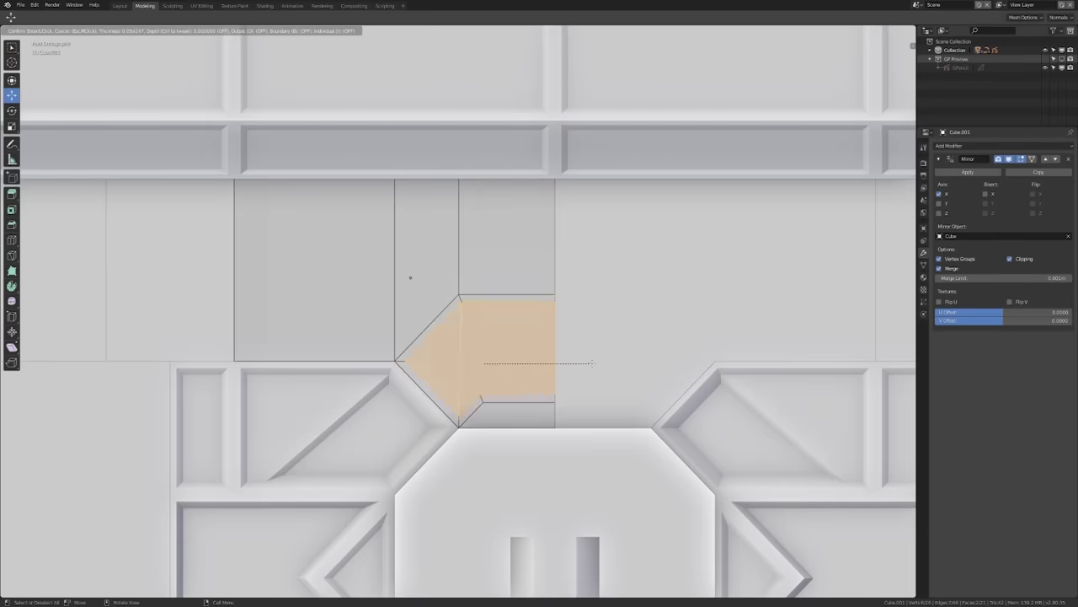
{"action": "left_click", "coordinate": [593, 363]}
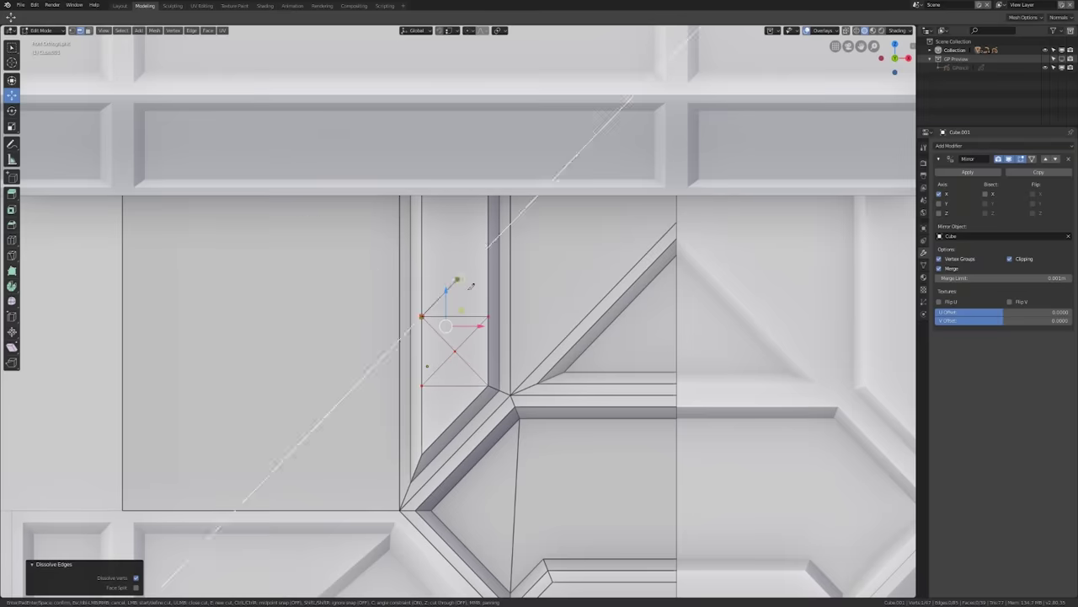
Knife-cut X-braces across the strut, inset the new faces, and select the triangular face beside it
{"action": "key", "text": "Return"}
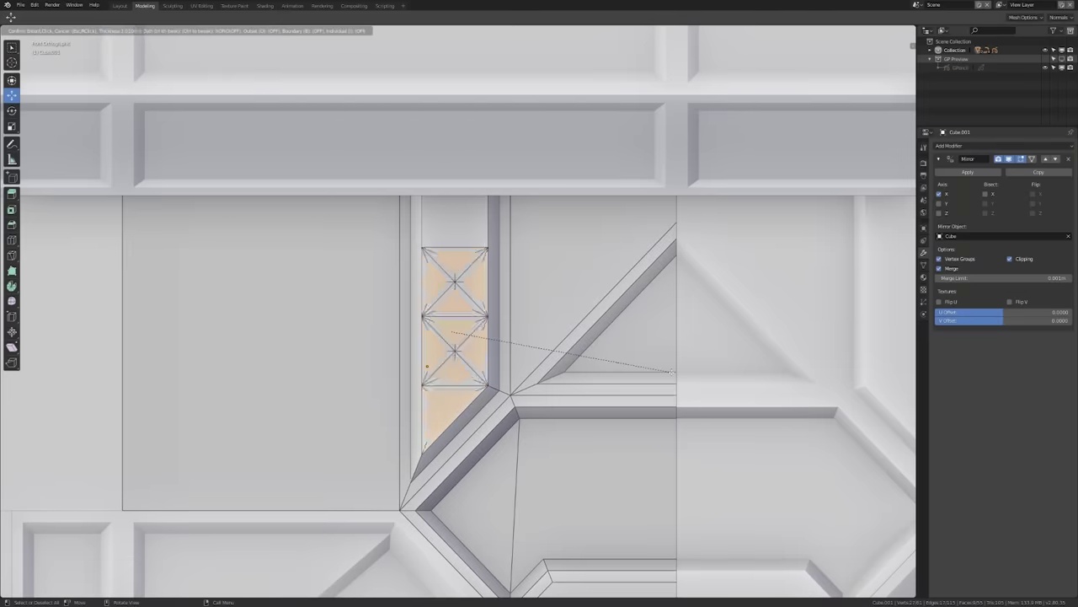
{"action": "left_click", "coordinate": [672, 370]}
{"action": "middle_click_drag", "start_coordinate": [672, 371], "coordinate": [590, 337]}
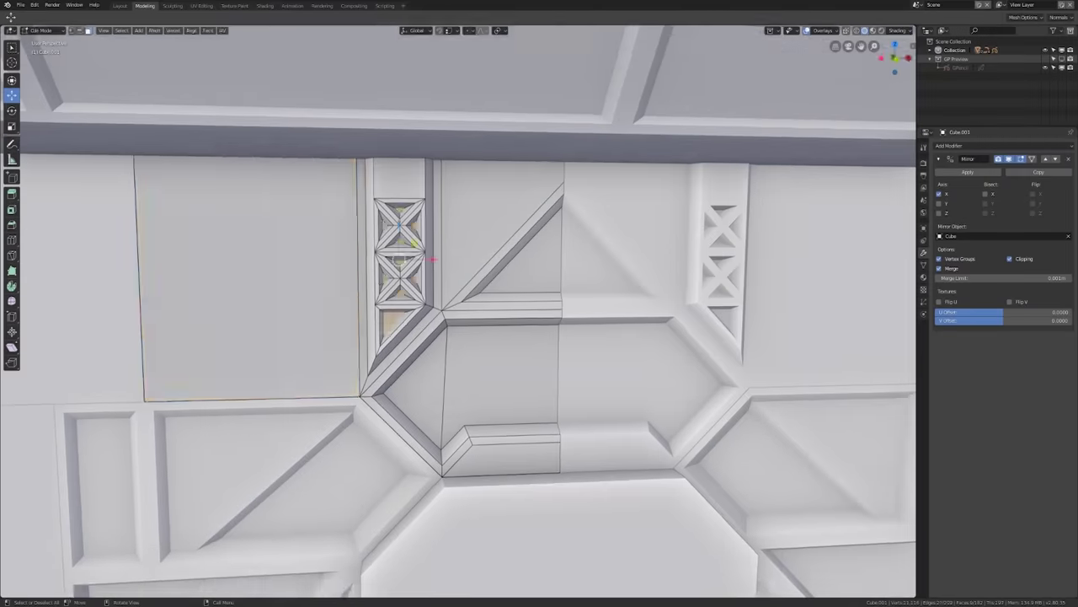
{"action": "middle_click_drag", "start_coordinate": [453, 381], "coordinate": [453, 380]}
{"action": "scroll", "coordinate": [453, 381], "scroll_direction": "down", "scroll_amount": 3}
{"action": "left_click", "coordinate": [409, 253]}
{"action": "scroll", "coordinate": [409, 253], "scroll_direction": "up", "scroll_amount": 3}
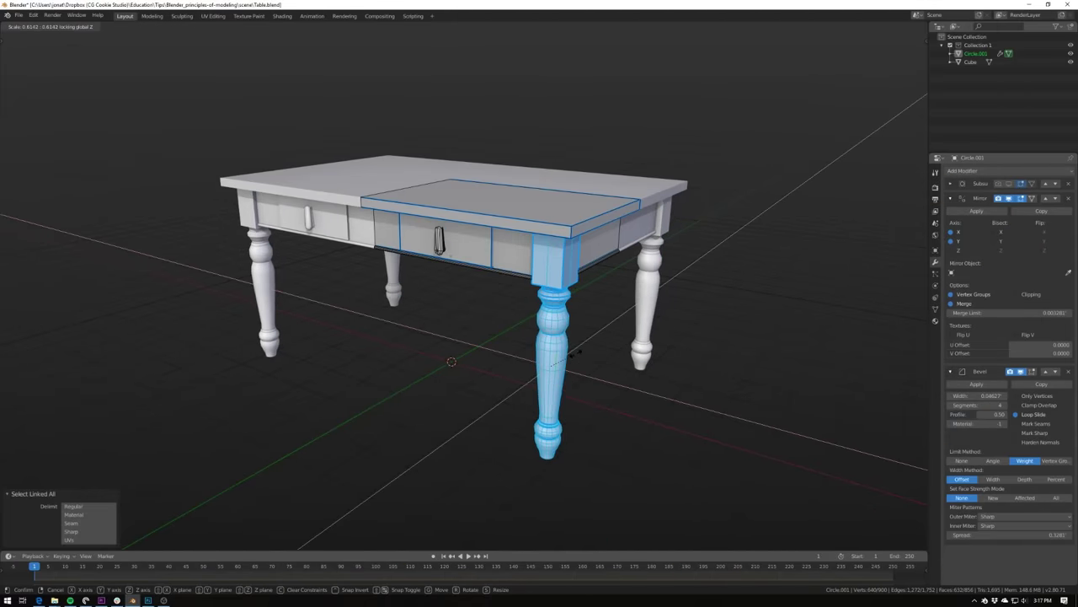
Cancel the scale and raise the table top along Z in front X-ray view
{"action": "right_click", "coordinate": [578, 353]}
{"action": "key", "text": "KP_1"}
{"action": "key", "text": "alt+z"}
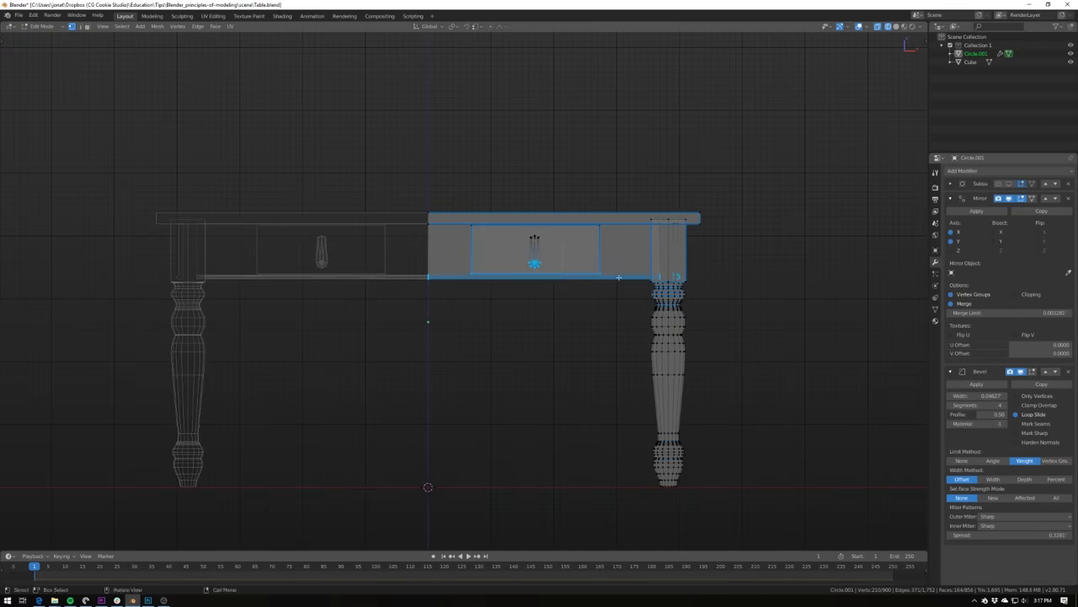
{"action": "key", "text": "g"}
{"action": "key", "text": "z"}
{"action": "left_click", "coordinate": [577, 269]}
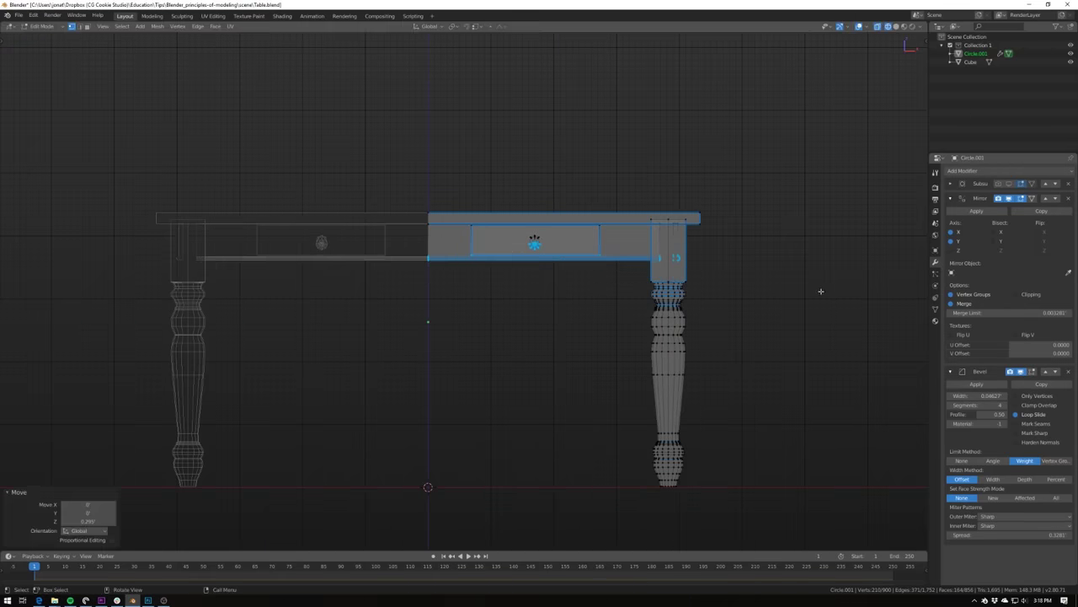
Return to Object Mode without X-ray and orbit around the table to inspect it
{"action": "key", "text": "Tab"}
{"action": "key", "text": "alt+z"}
{"action": "middle_click_drag", "start_coordinate": [733, 320], "coordinate": [686, 337]}
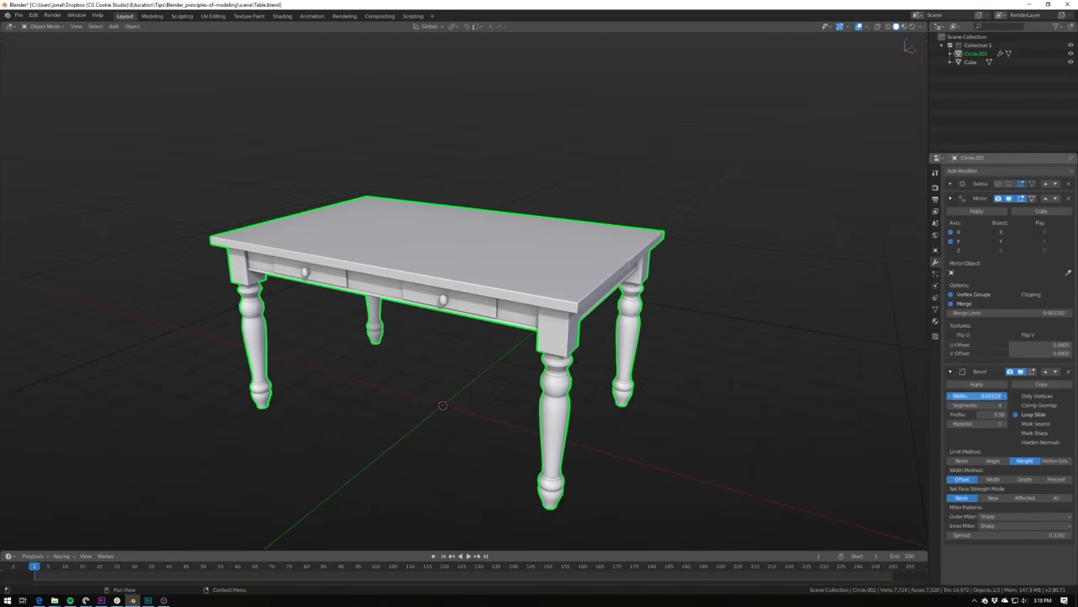
{"action": "middle_click_drag", "start_coordinate": [674, 404], "coordinate": [733, 405]}
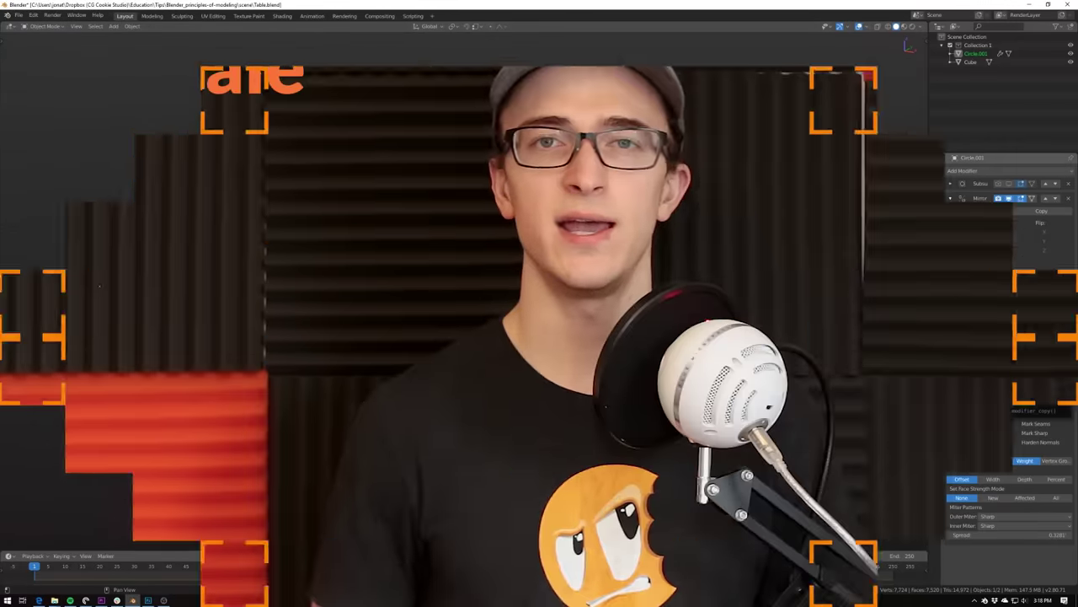